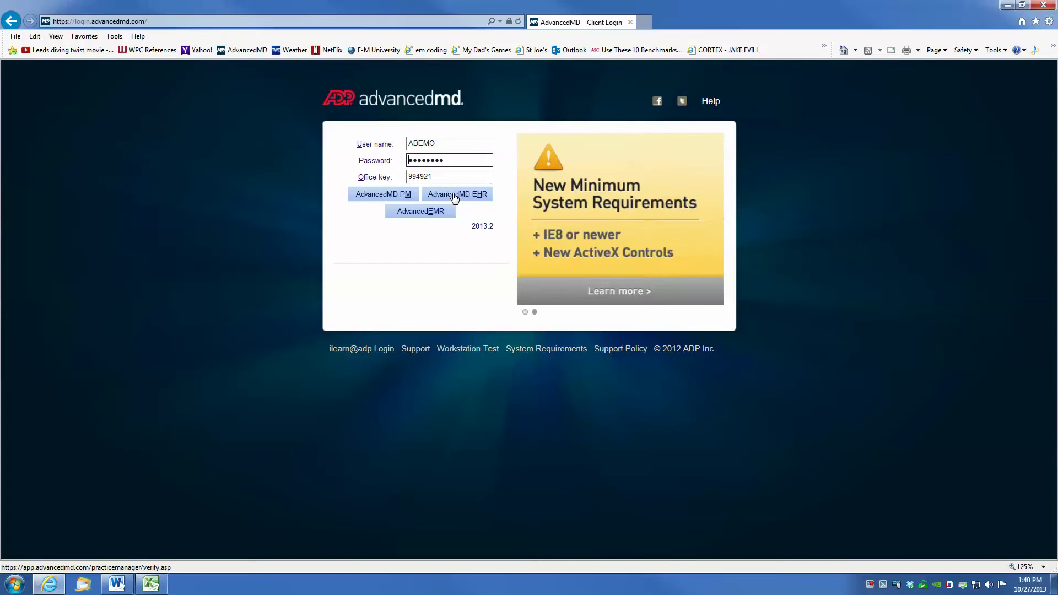
- Sign in to AdvancedMD EHR with the prefilled credentials and close the leftover login browser window behind it
click(455, 196)
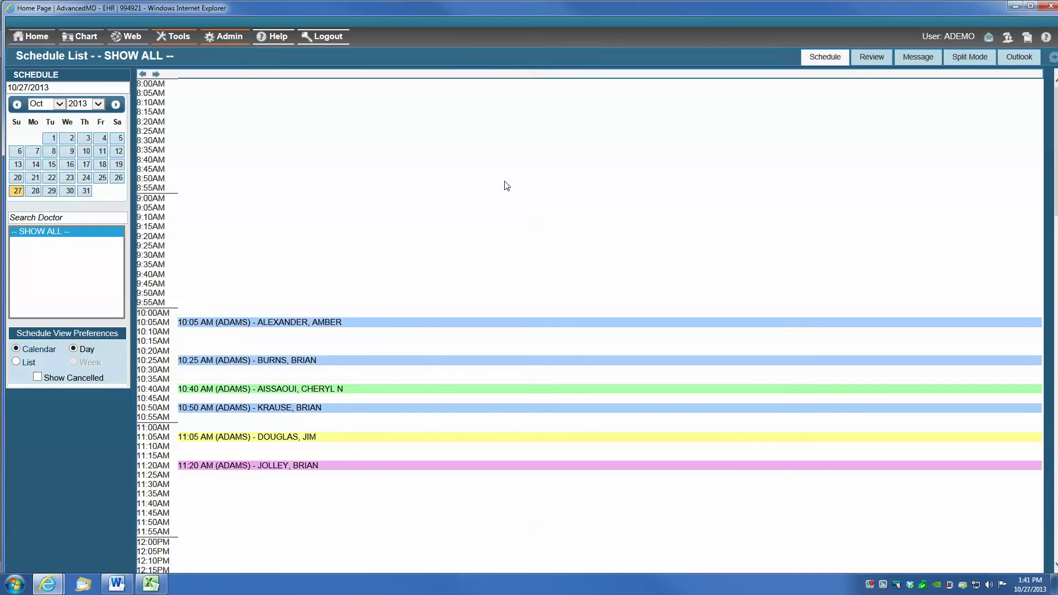
drag(490, 16, 485, 150)
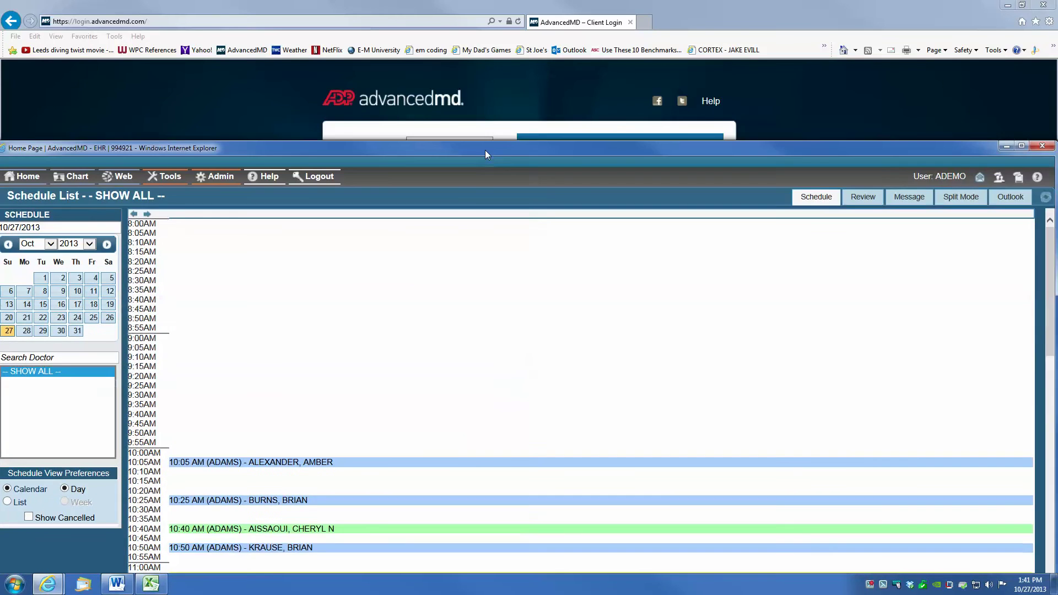
click(603, 8)
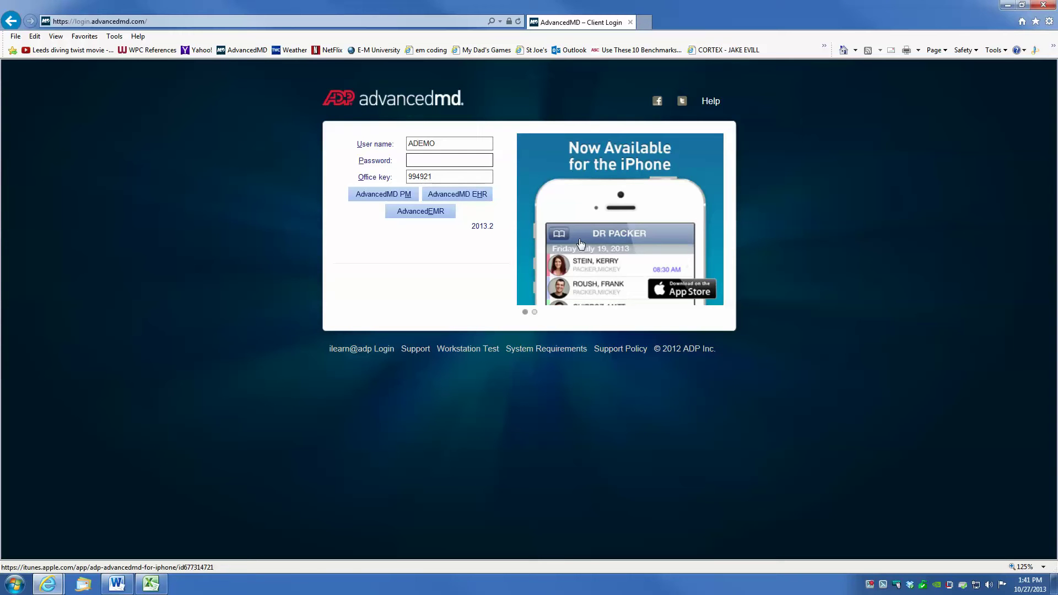
click(1047, 5)
drag(600, 147, 596, 5)
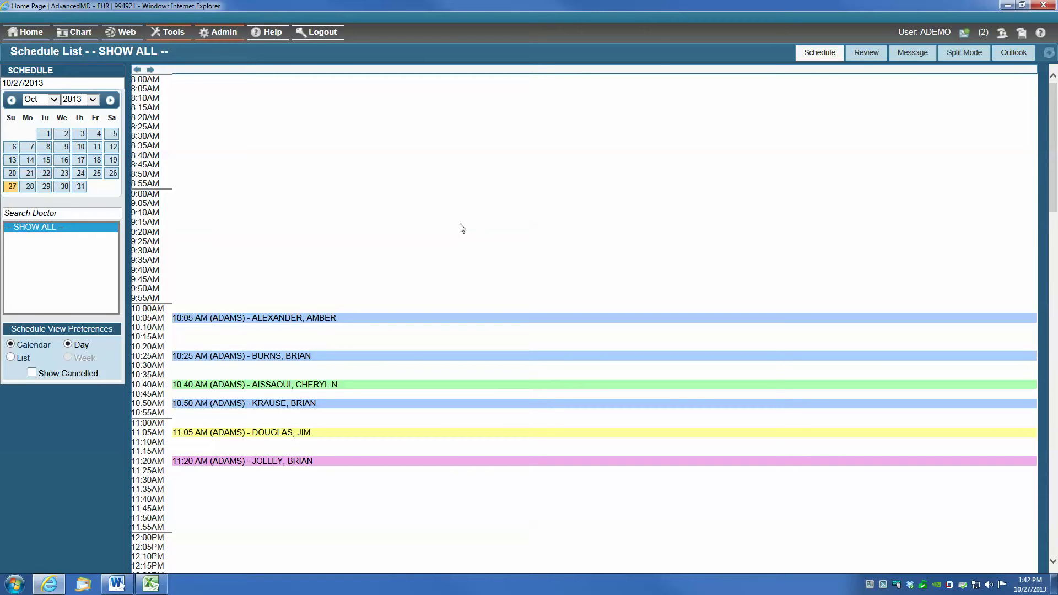
- View the schedule for October 26, October 18 and another date, return to October 27, and compare its list and calendar views
click(110, 175)
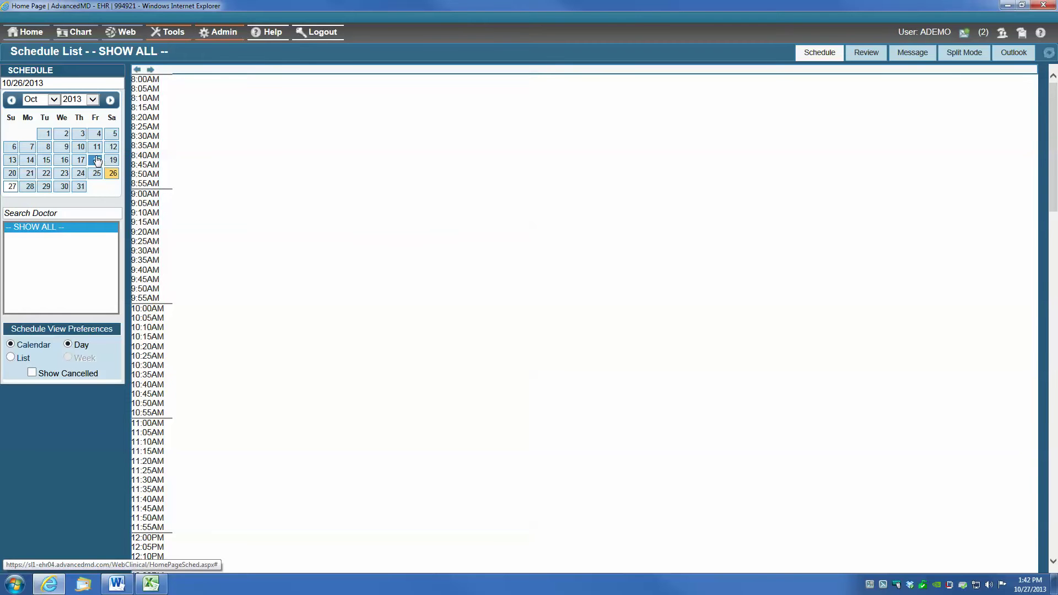
click(97, 160)
click(78, 138)
click(10, 187)
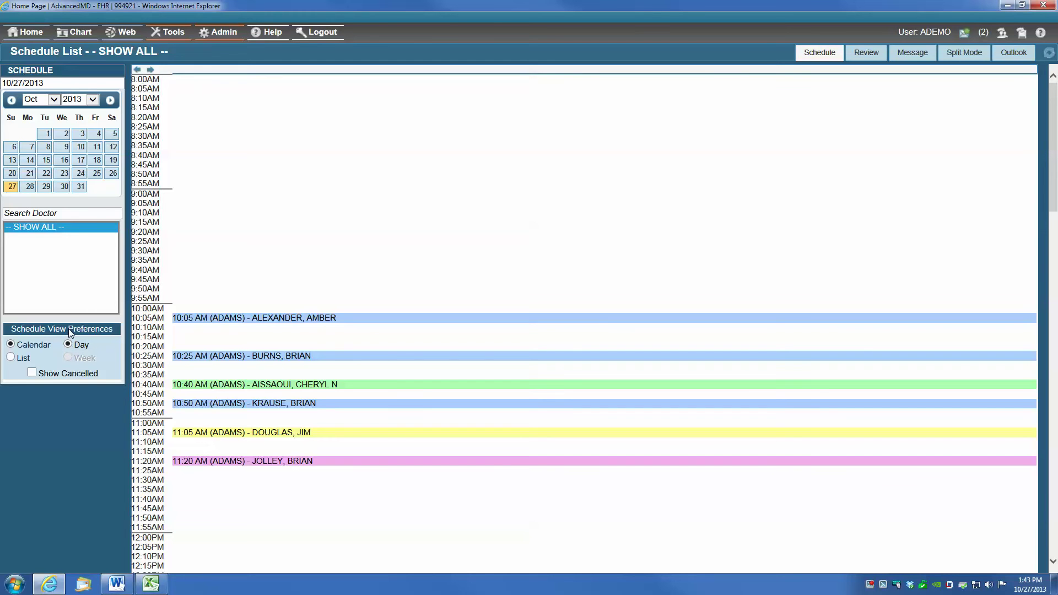
click(11, 359)
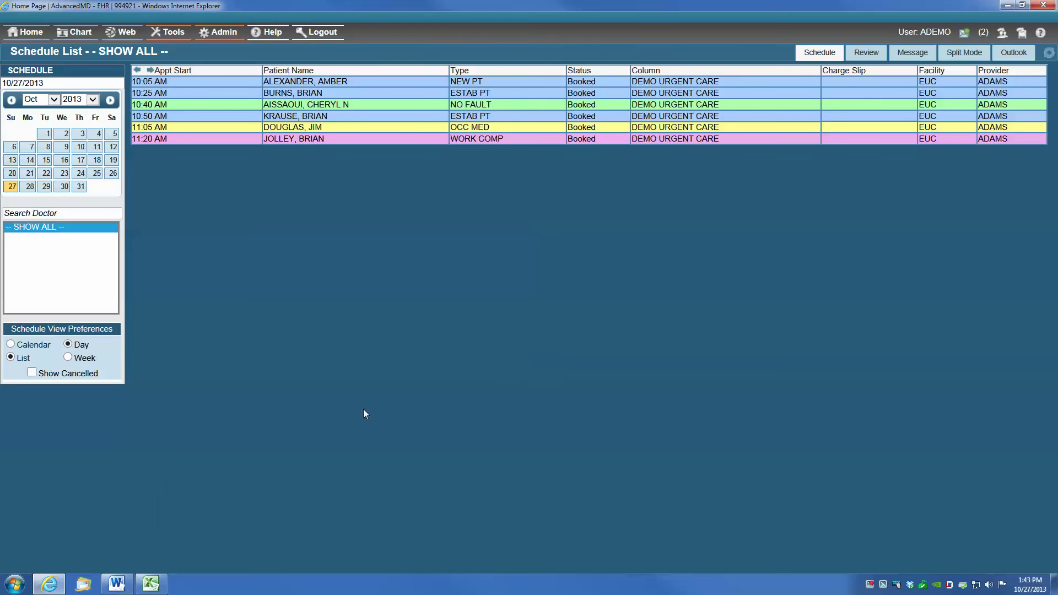
click(10, 346)
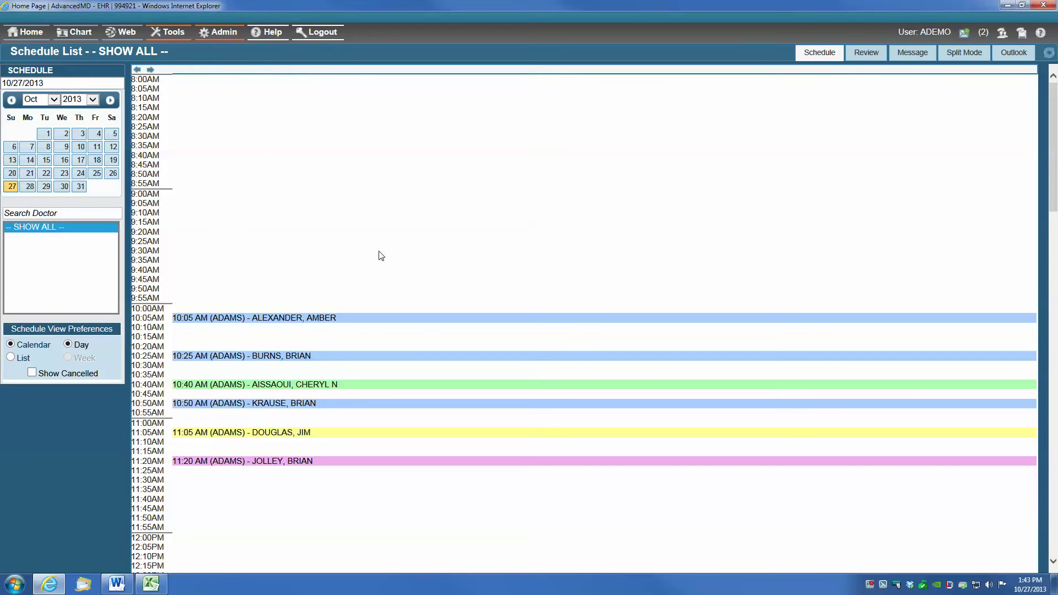
- Open the Chart Sign review and examine the unsigned chart items on both pages, returning to page 1
click(874, 58)
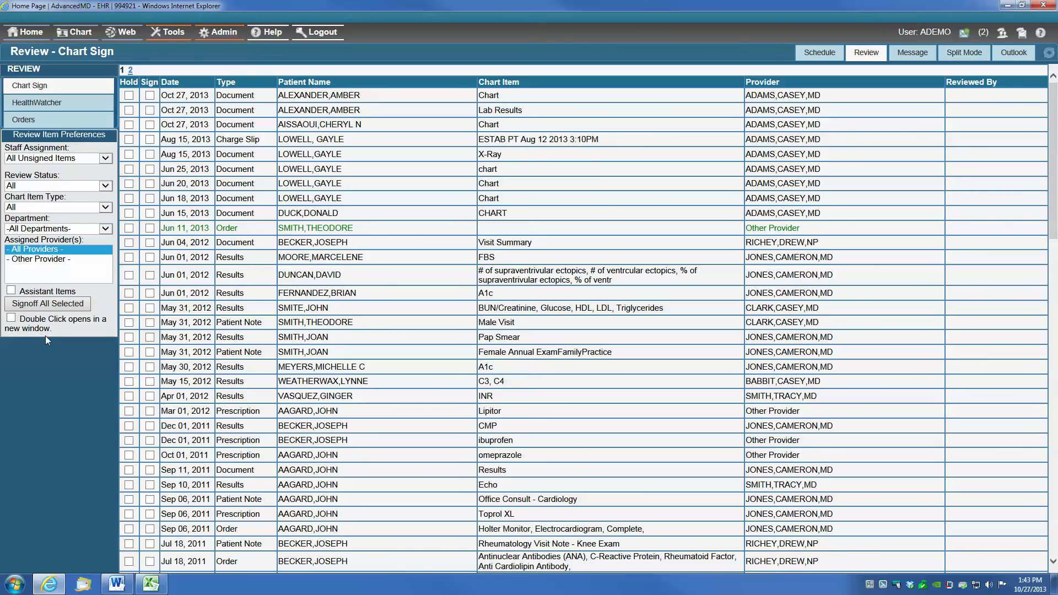
scroll(563, 411, down, 1)
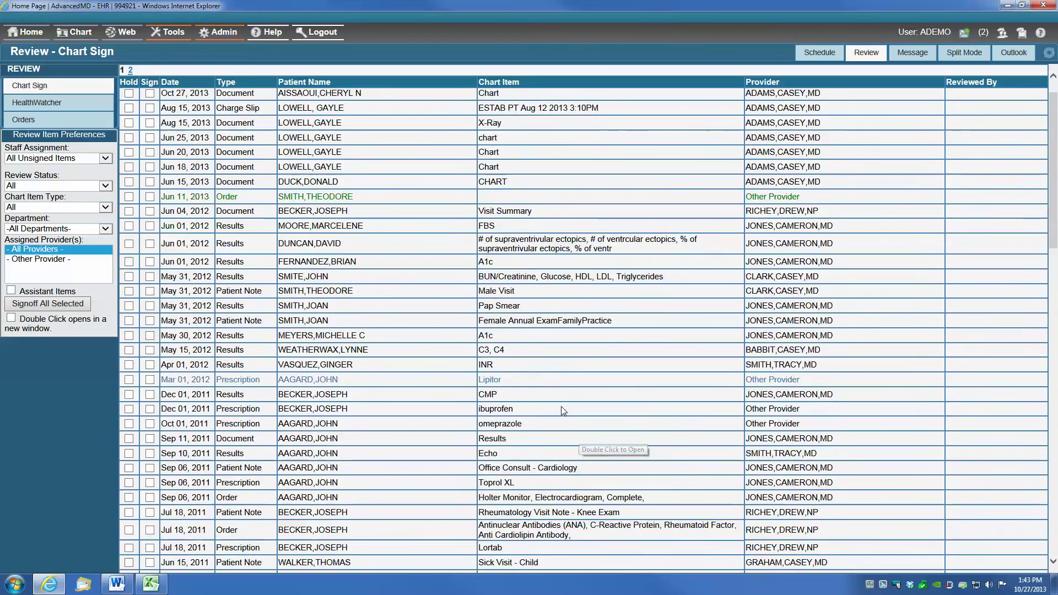
scroll(563, 410, down, 20)
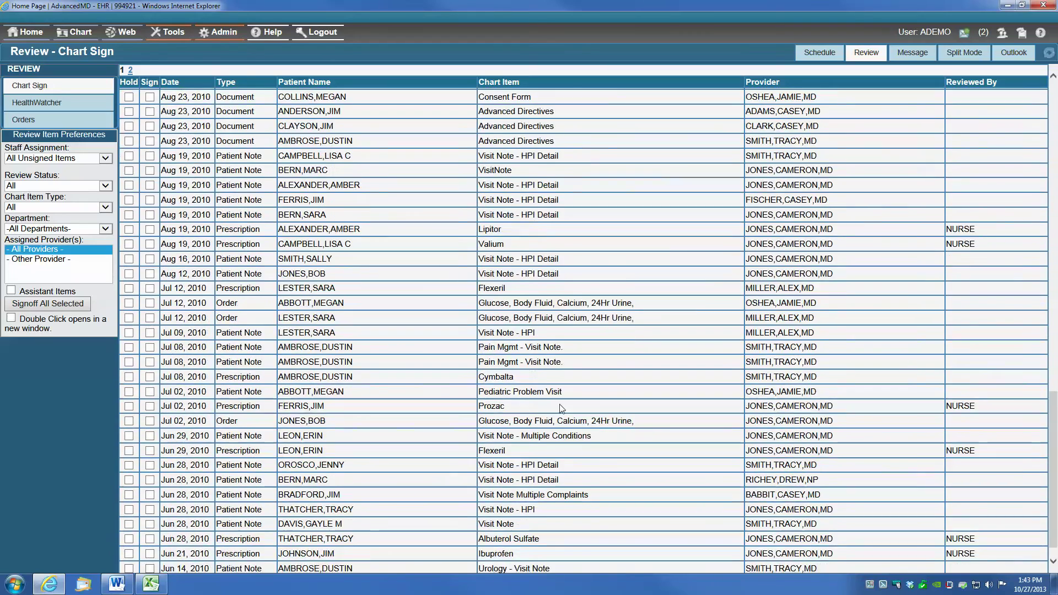
scroll(562, 409, down, 2)
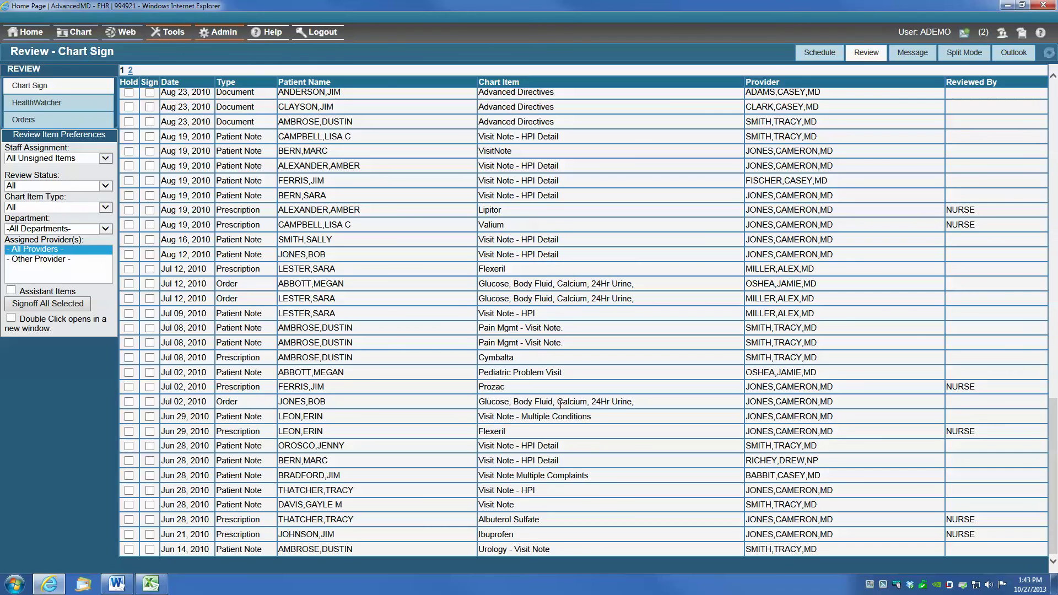
scroll(560, 404, up, 20)
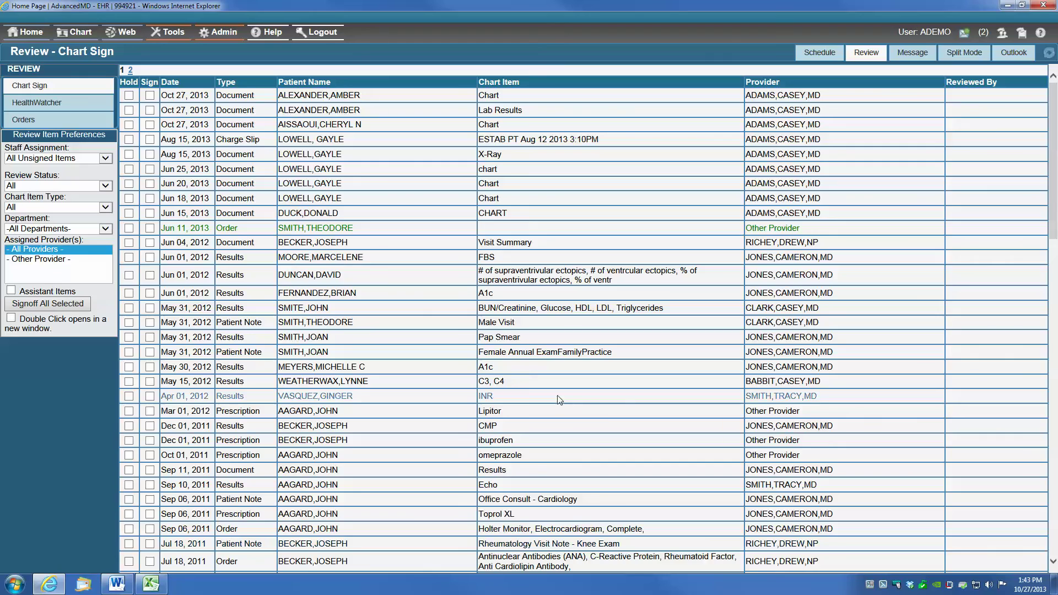
scroll(563, 403, down, 7)
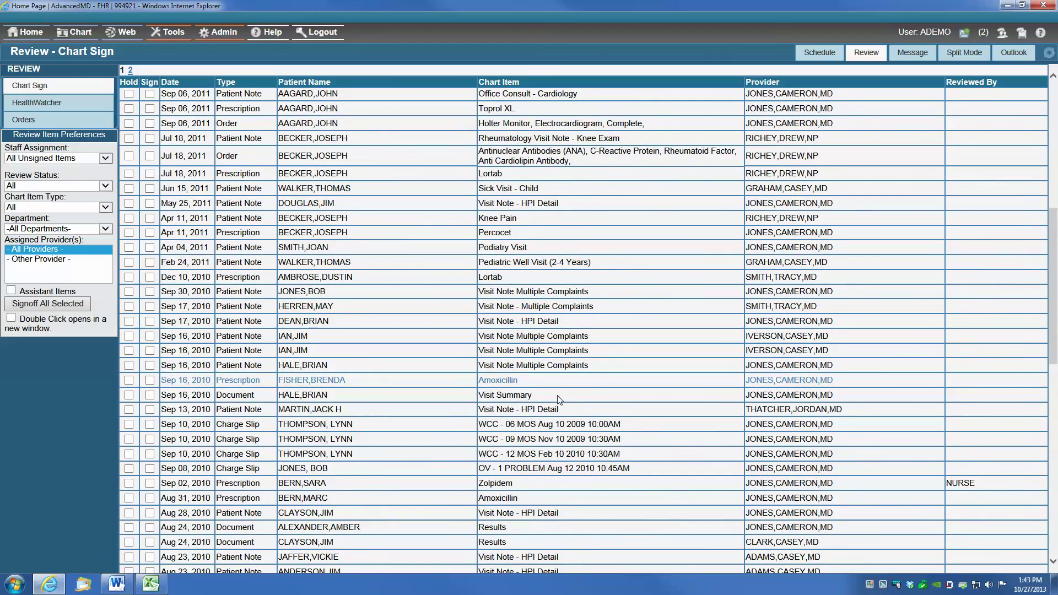
scroll(558, 395, down, 8)
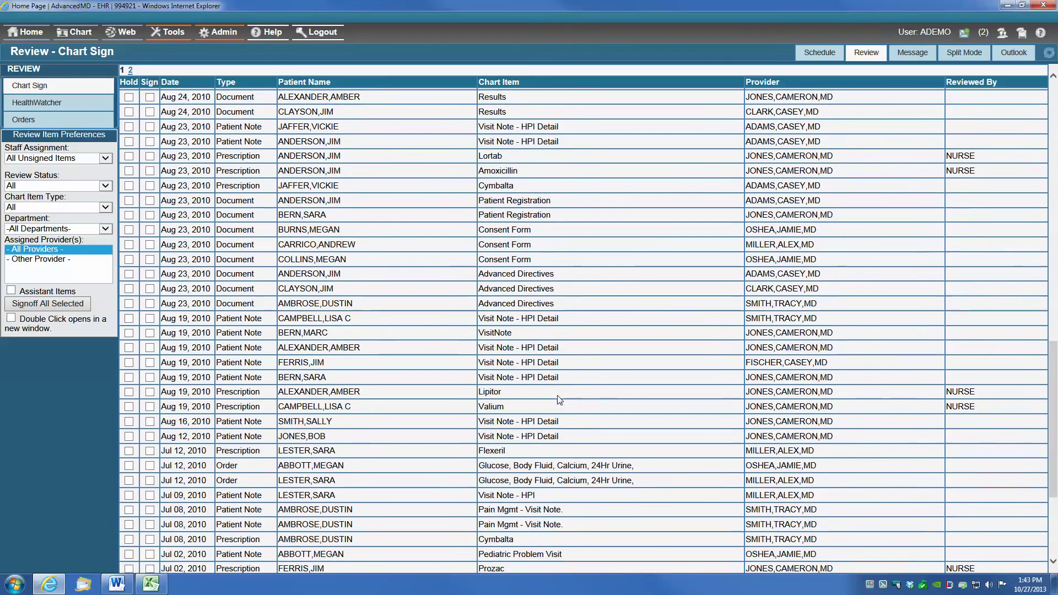
scroll(557, 396, up, 15)
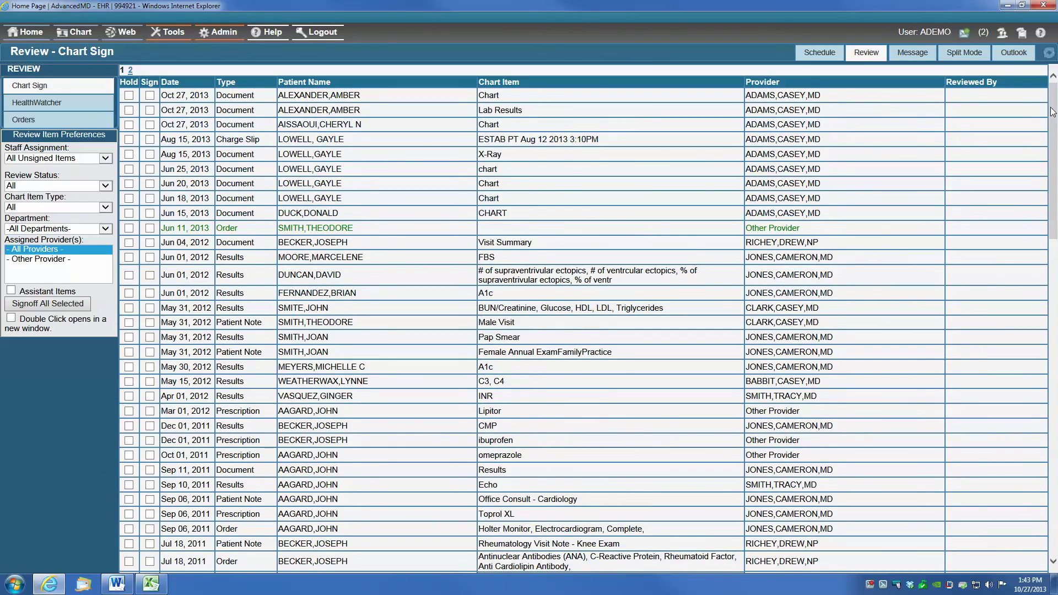
mouse_move(1053, 112)
mouse_down()
mouse_move(1057, 430)
mouse_move(1057, 111)
mouse_up()
click(130, 70)
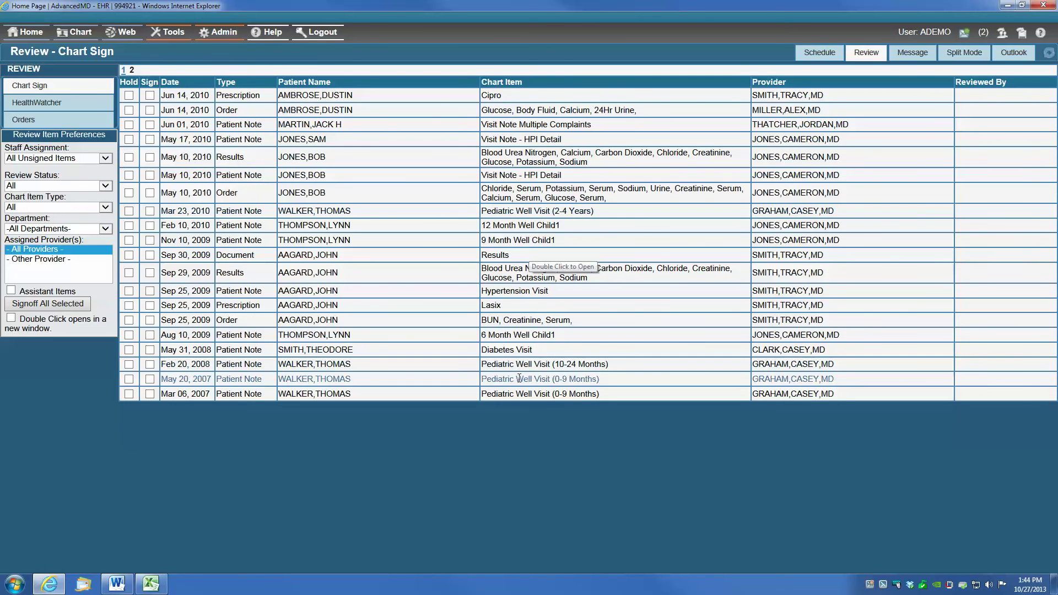
click(123, 71)
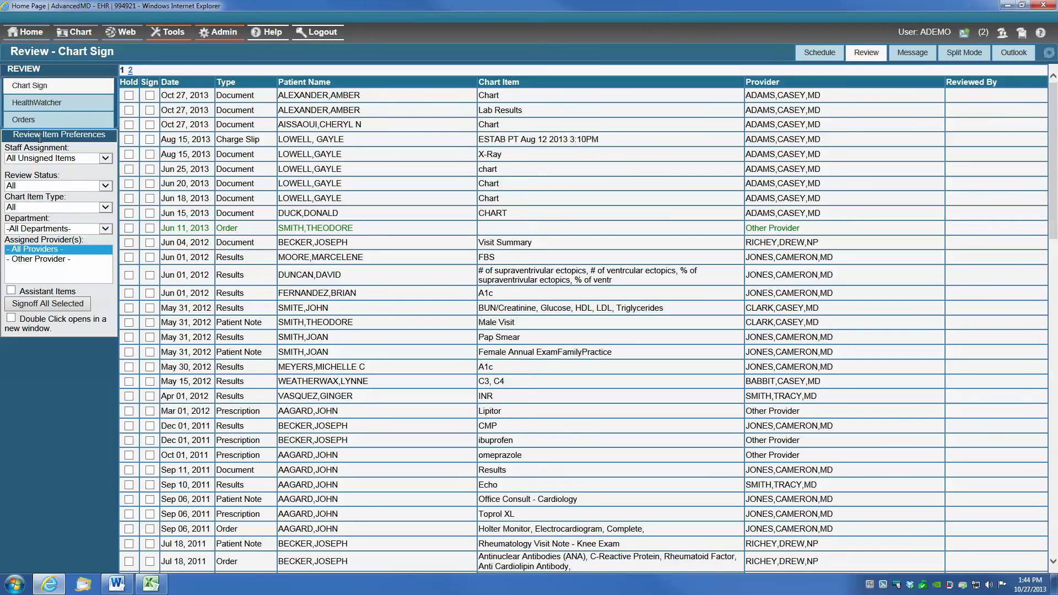
- Filter the review items by All I Need to Sign and My Turn to Sign, and restore the filter to All Unsigned Items
click(104, 159)
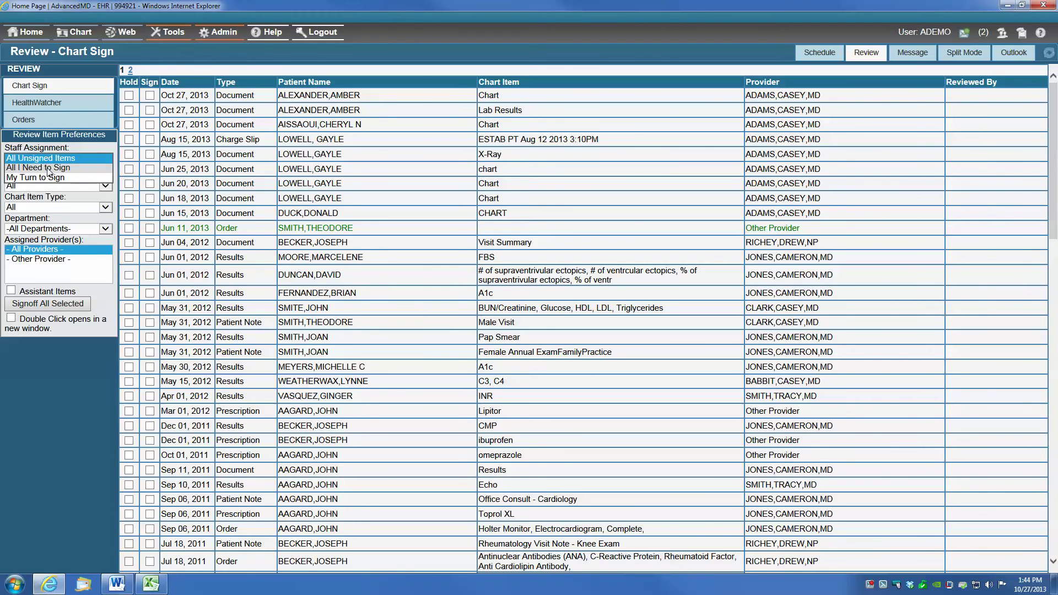
click(48, 167)
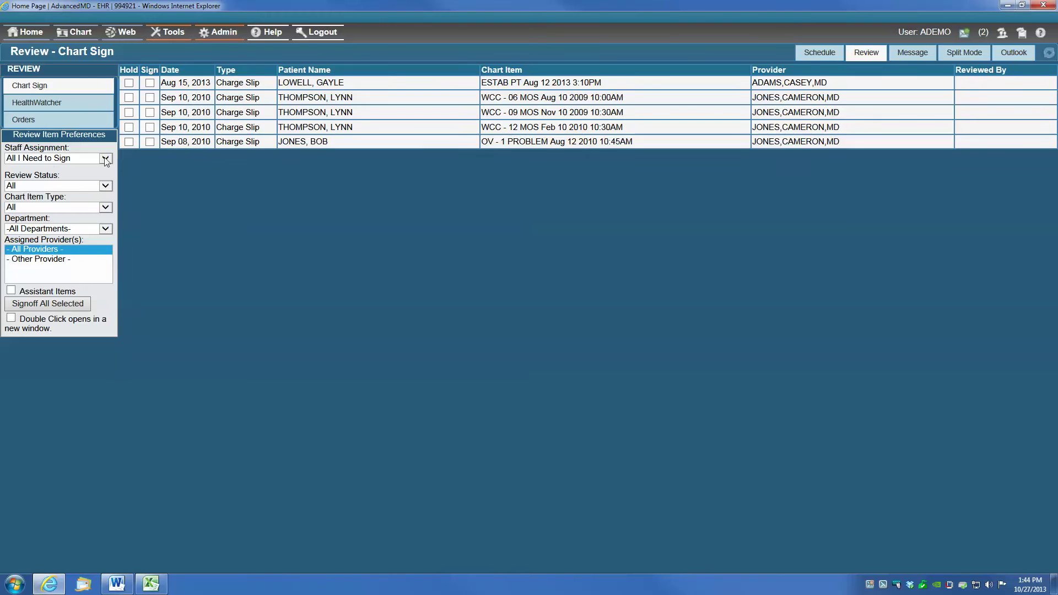
click(105, 159)
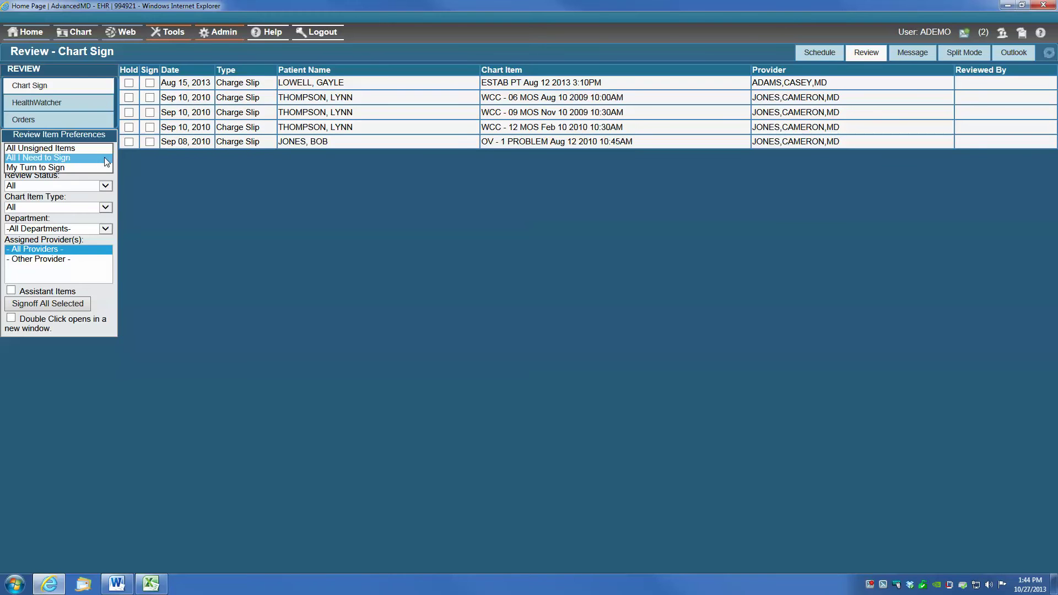
click(42, 168)
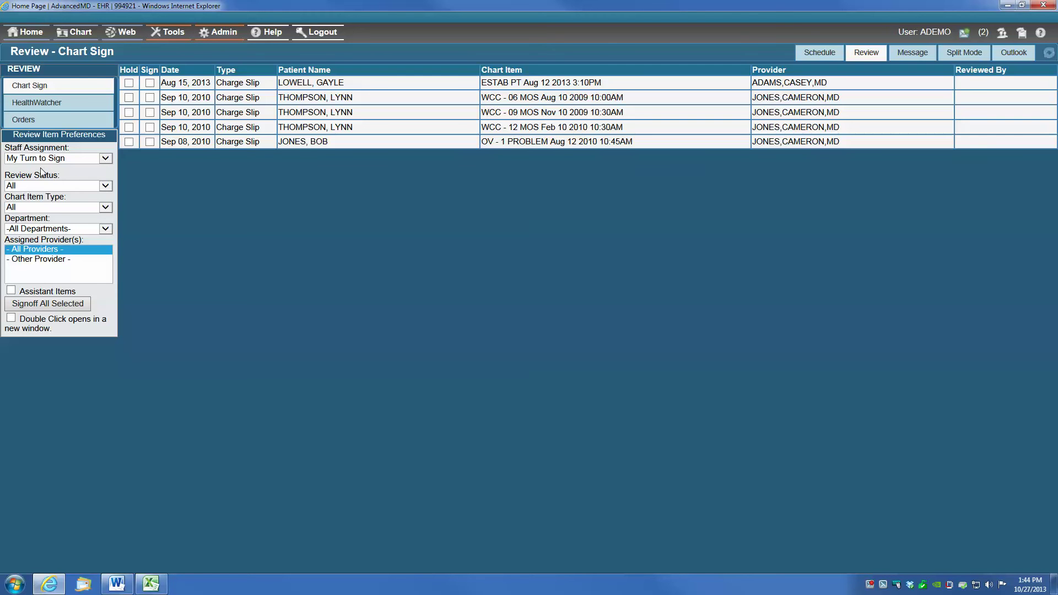
click(104, 158)
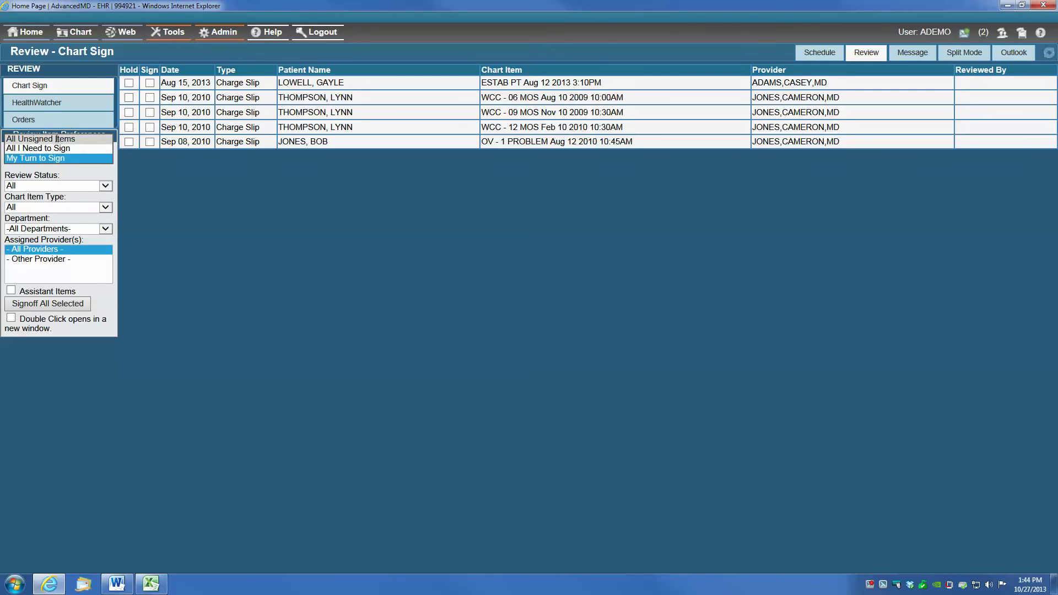
click(56, 139)
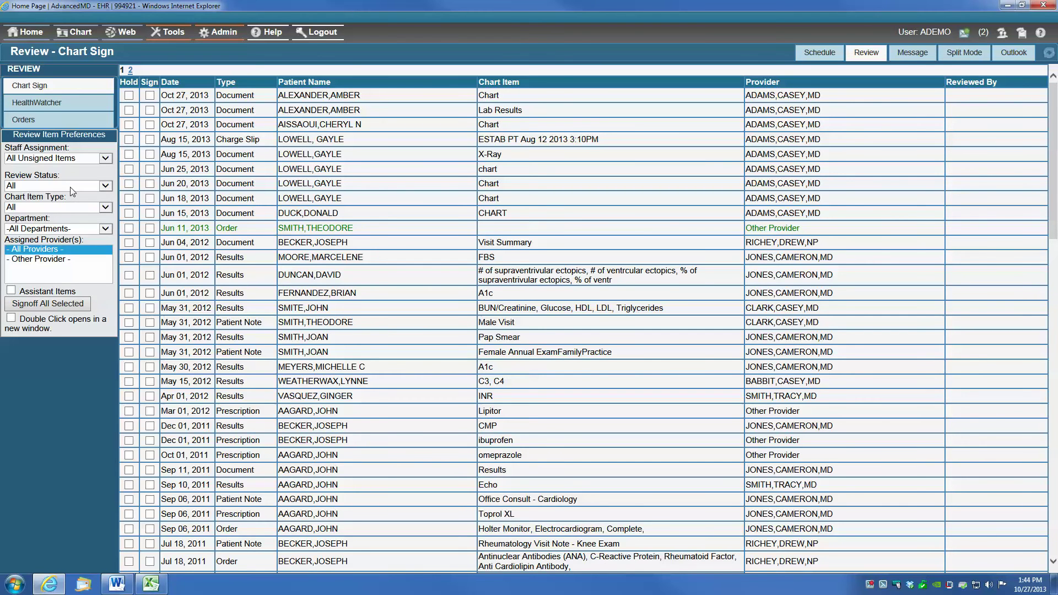
- Open the messages, check the Sent folder, and return to the Received folder
click(920, 56)
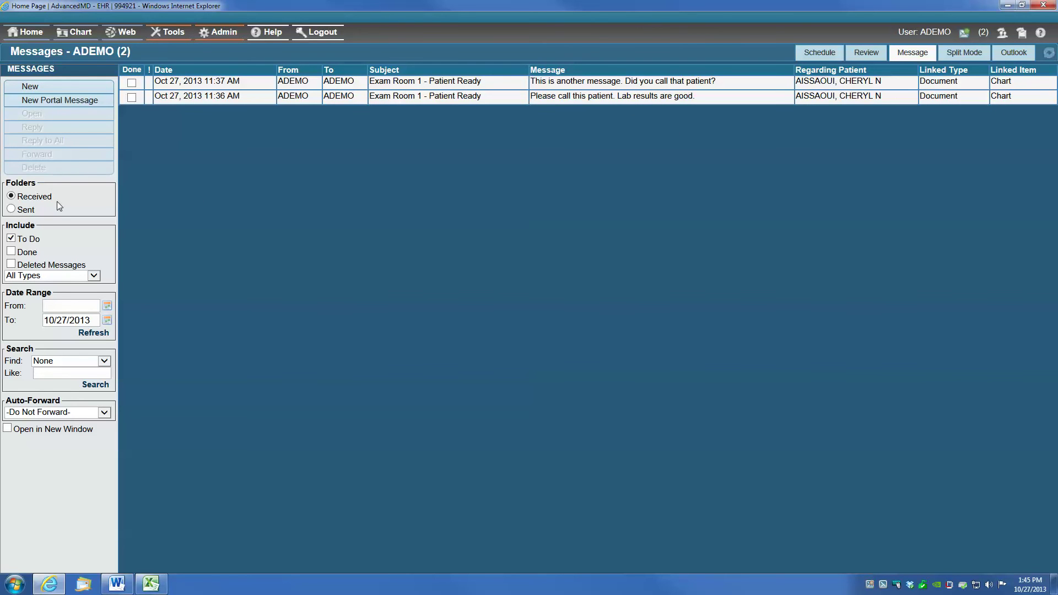
click(11, 210)
click(10, 196)
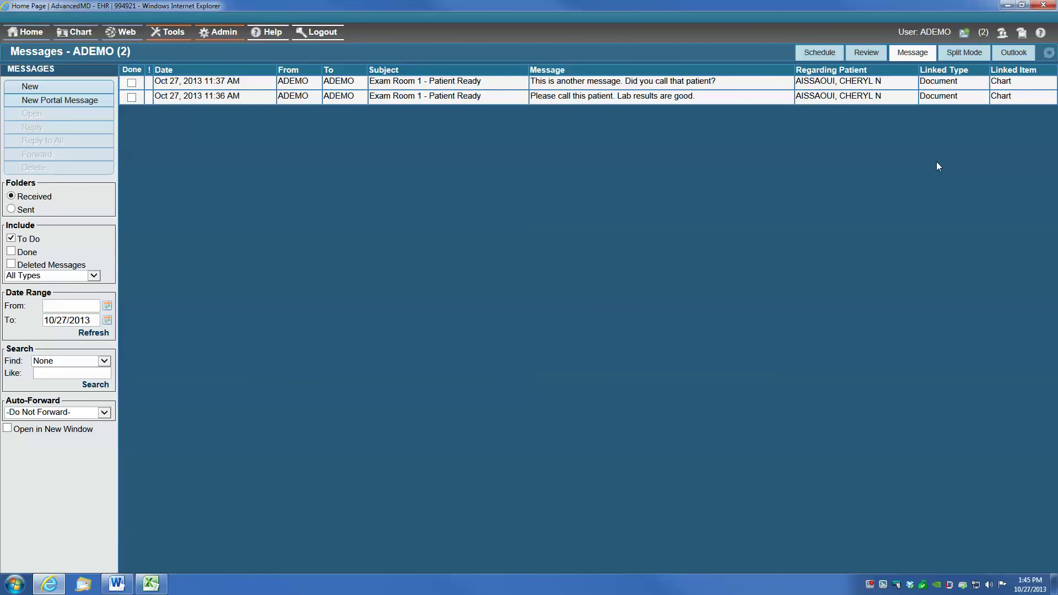
- Display schedule, review and messages together in Split Mode, and change the schedule section from calendar to list view
click(962, 54)
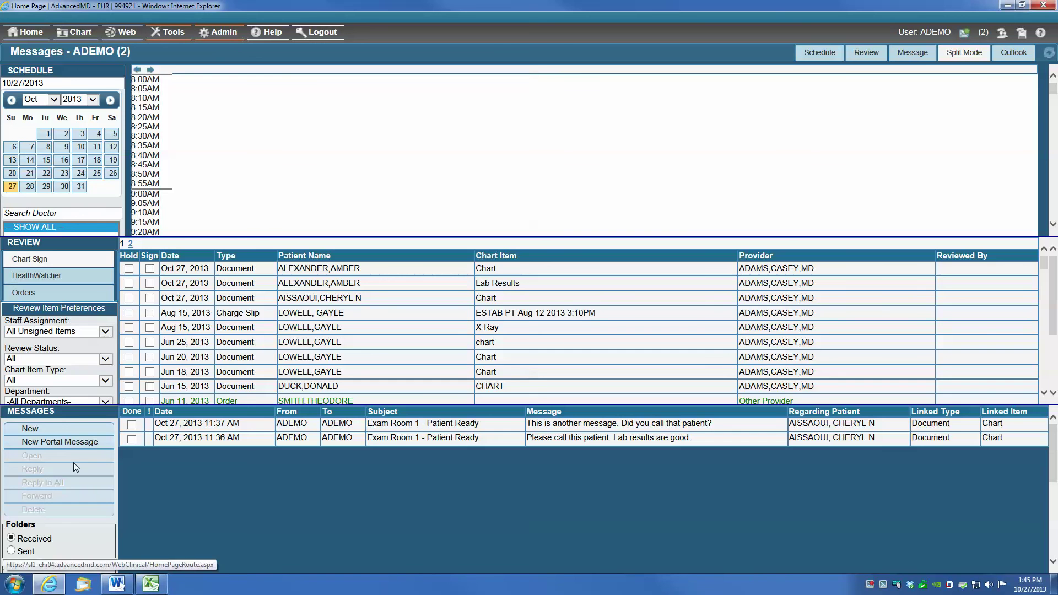
mouse_move(1054, 285)
mouse_down()
mouse_move(1054, 336)
mouse_move(1054, 284)
mouse_up()
drag(1055, 433, 1057, 465)
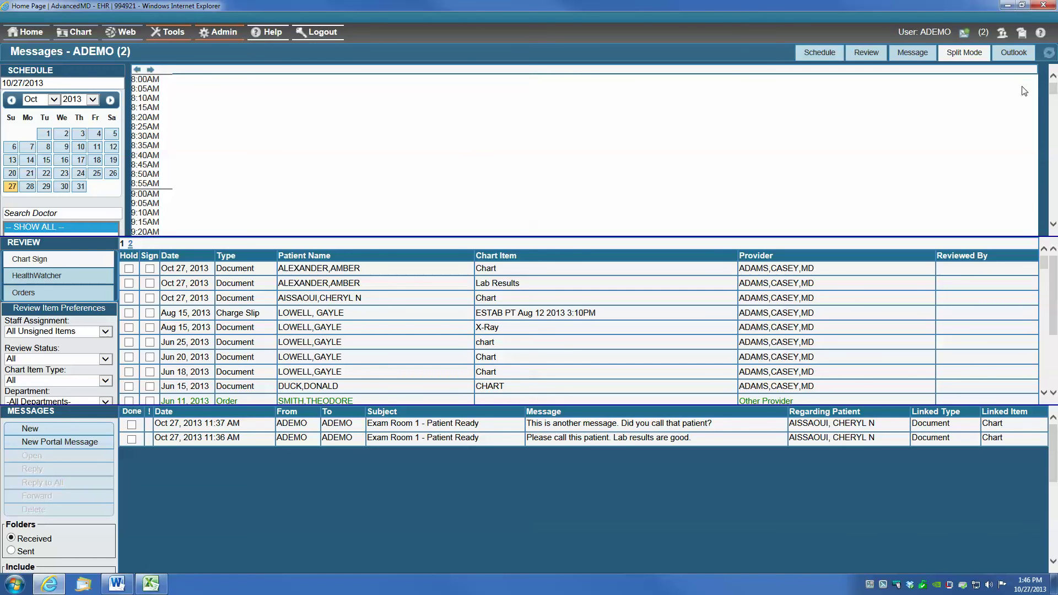
mouse_move(1053, 90)
mouse_down()
mouse_move(1053, 197)
mouse_move(1051, 92)
mouse_move(1052, 105)
mouse_up()
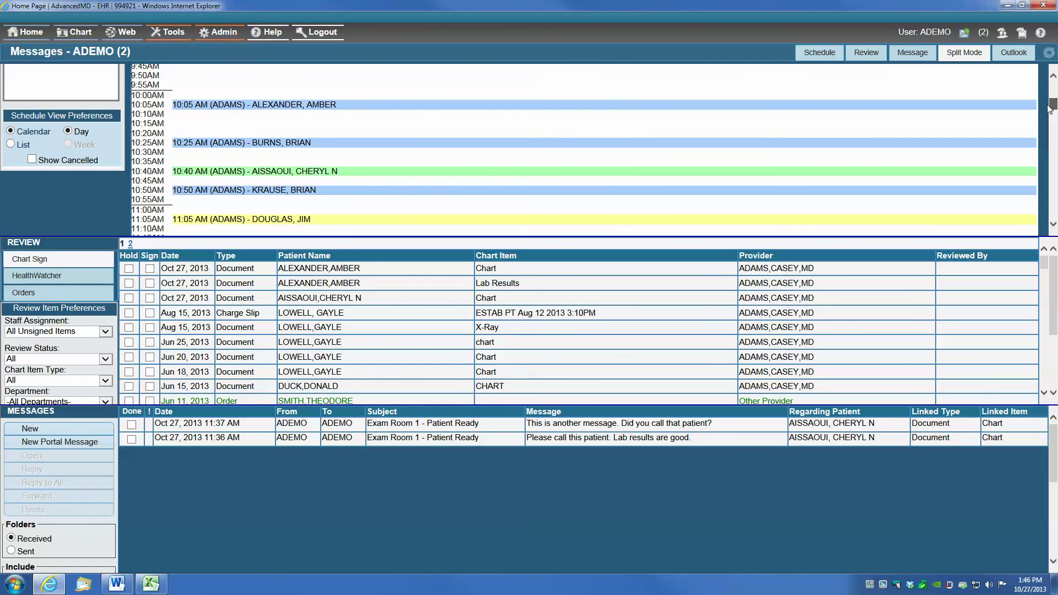
click(10, 143)
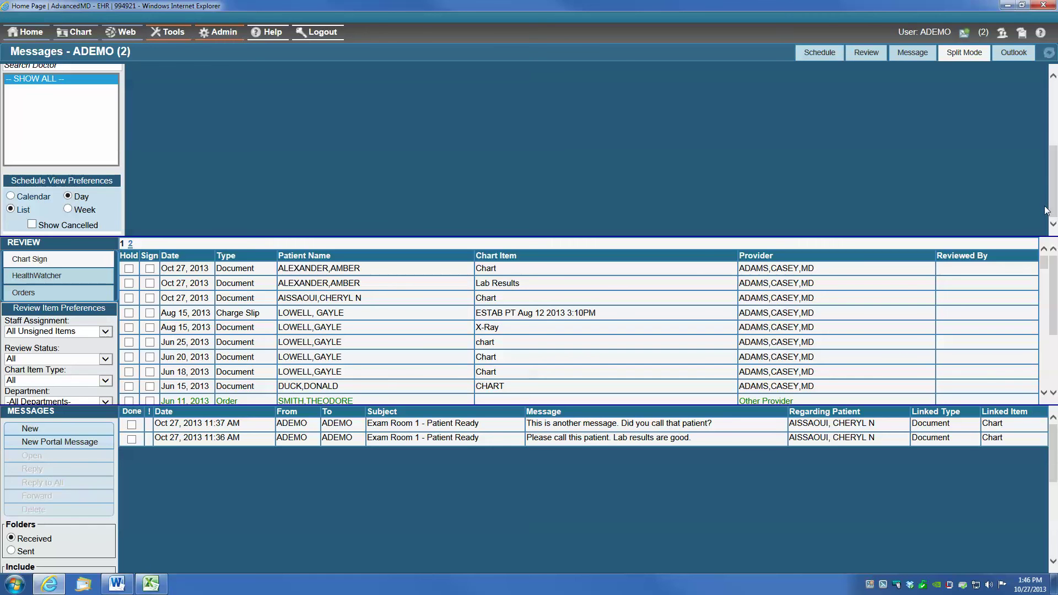
drag(1049, 211, 1054, 137)
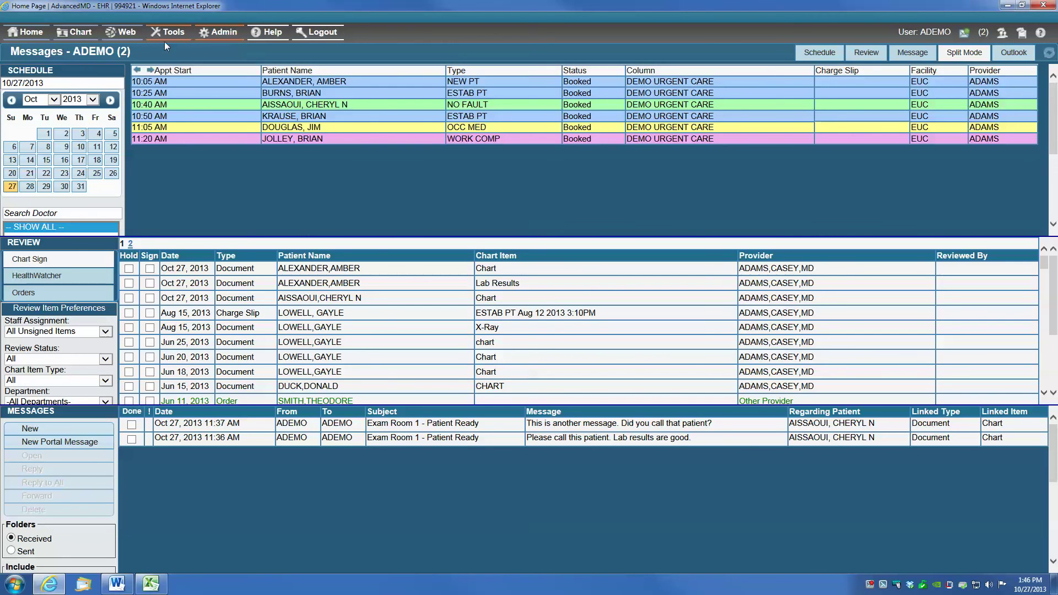
- Show the Schedule page on its own and return to Split Mode
mouse_move(32, 38)
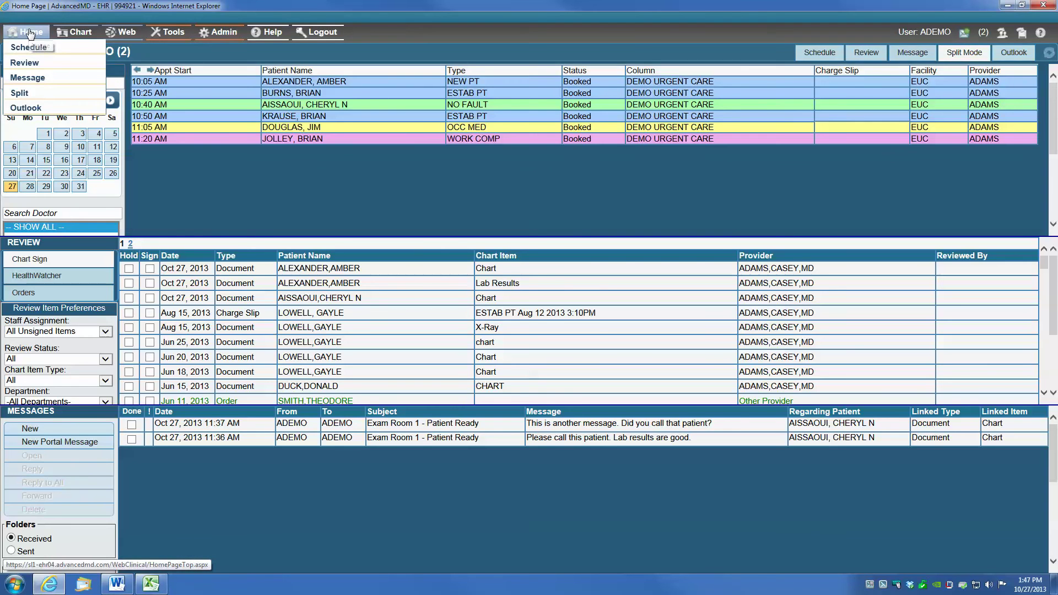
click(29, 47)
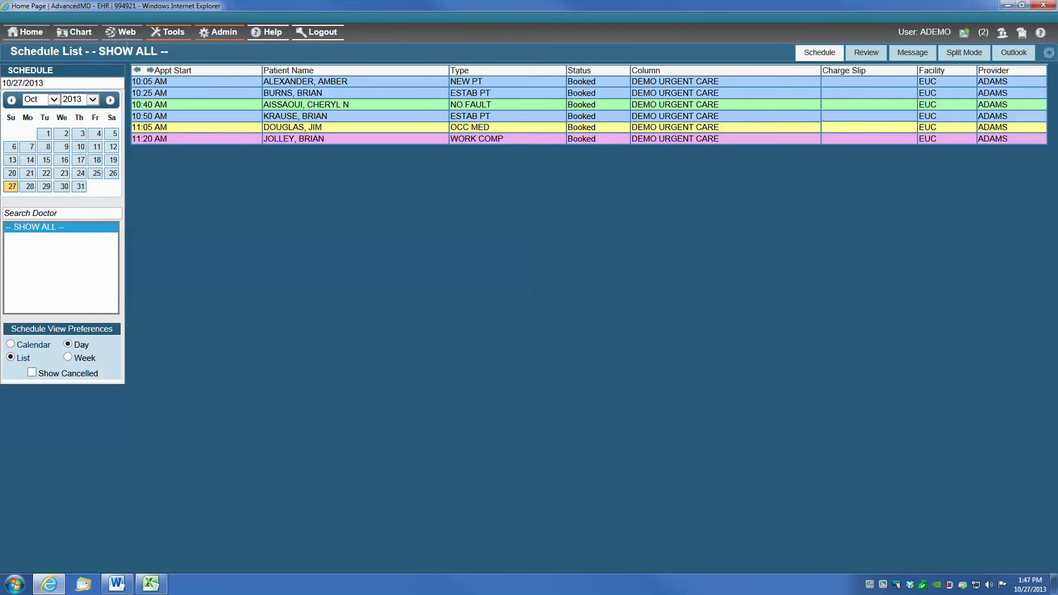
mouse_move(43, 38)
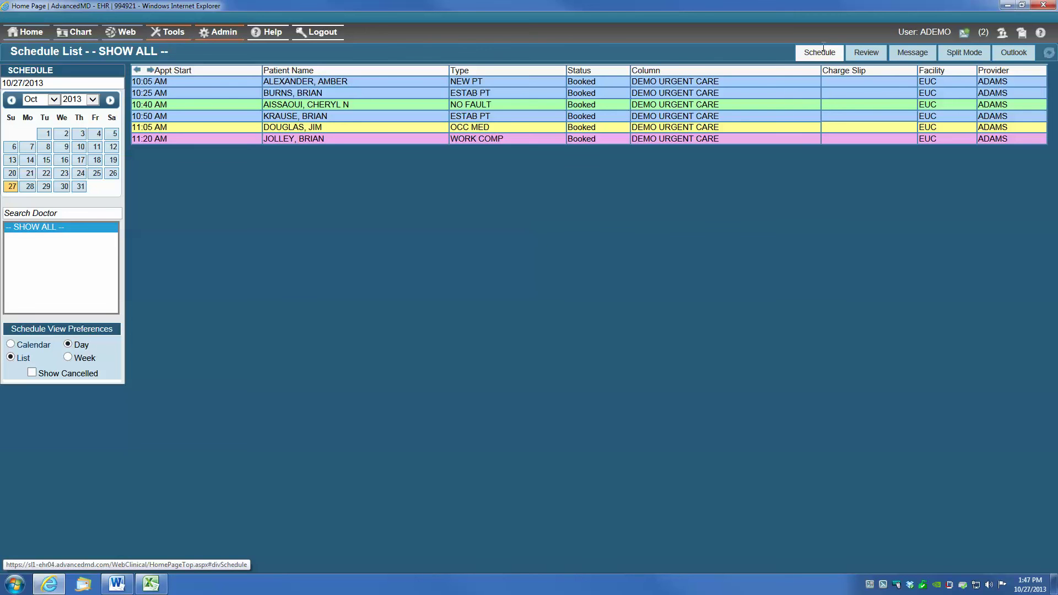
click(959, 54)
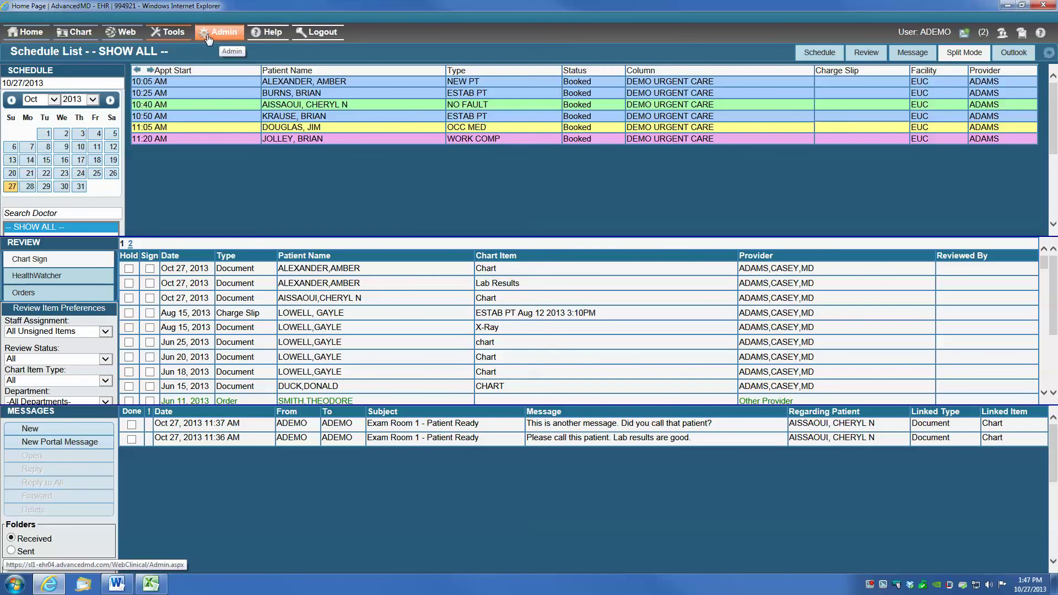
- Display the available Help resources
click(268, 32)
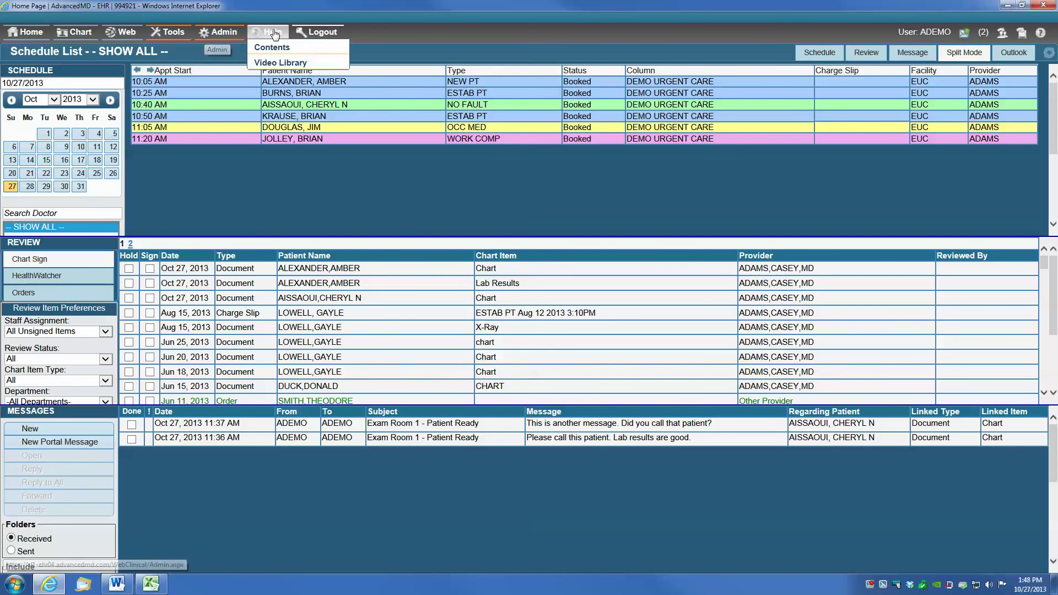